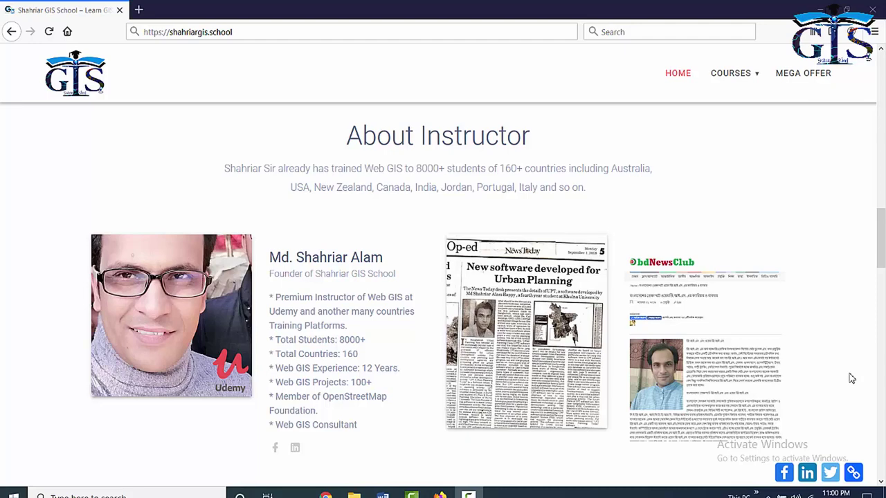
{"action": "scroll", "coordinate": [851, 379], "scroll_direction": "down", "scroll_amount": 3}
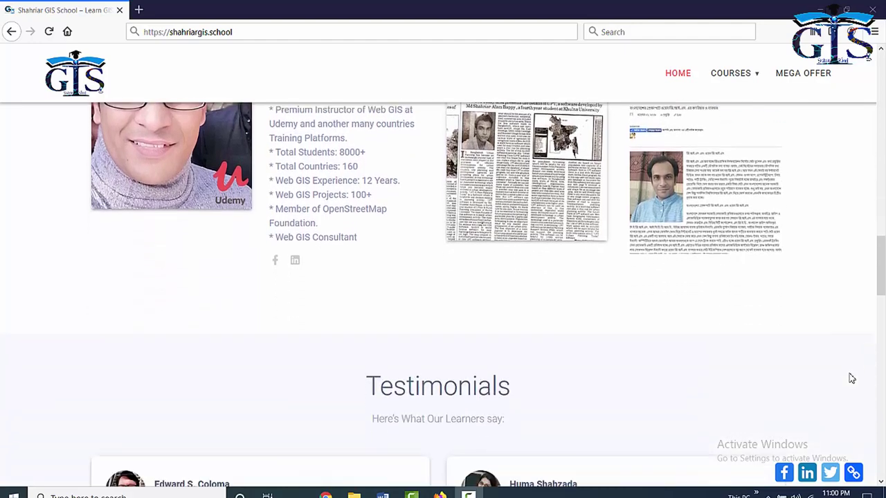
{"action": "scroll", "coordinate": [850, 379], "scroll_direction": "down", "scroll_amount": 1}
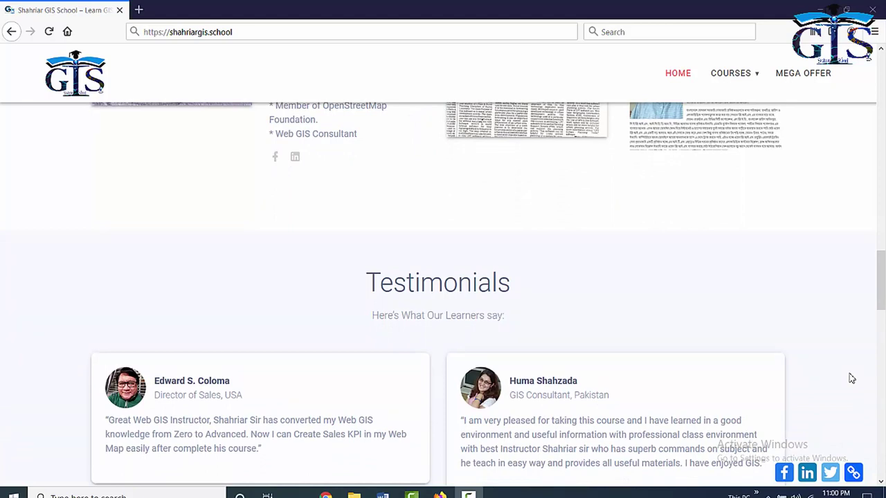
{"action": "scroll", "coordinate": [851, 378], "scroll_direction": "down", "scroll_amount": 2}
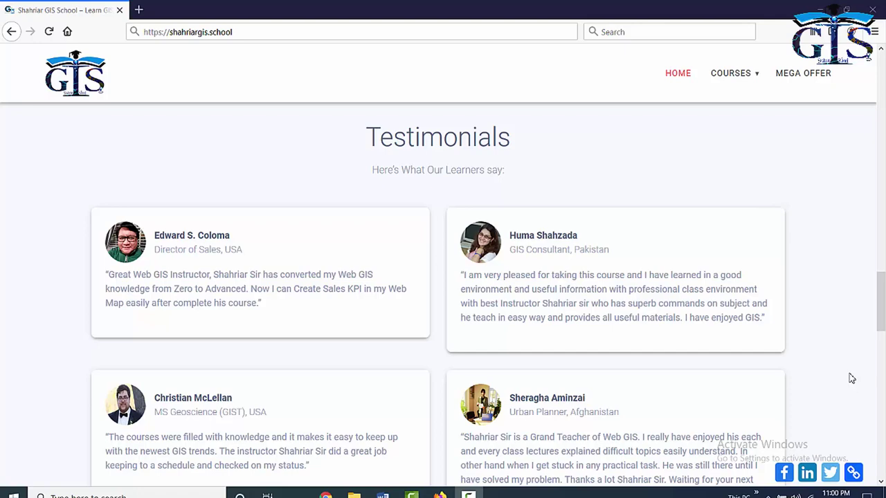
{"action": "scroll", "coordinate": [851, 379], "scroll_direction": "down", "scroll_amount": 3}
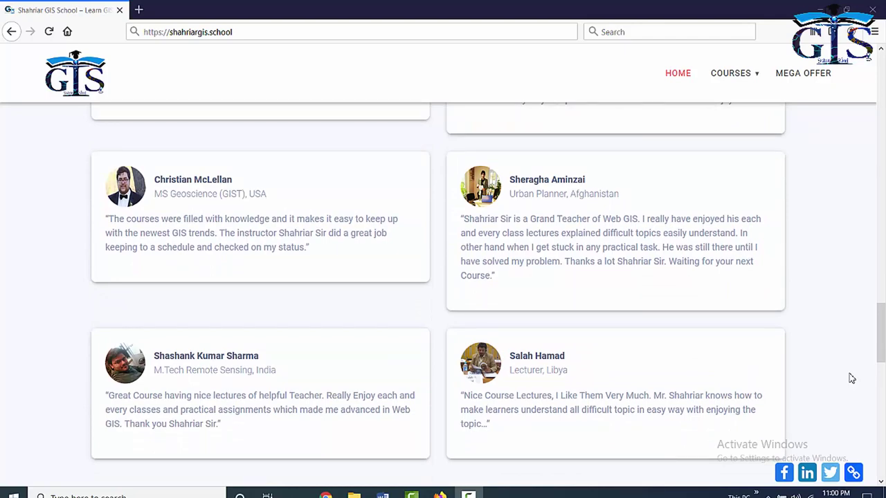
{"action": "scroll", "coordinate": [851, 378], "scroll_direction": "up", "scroll_amount": 8}
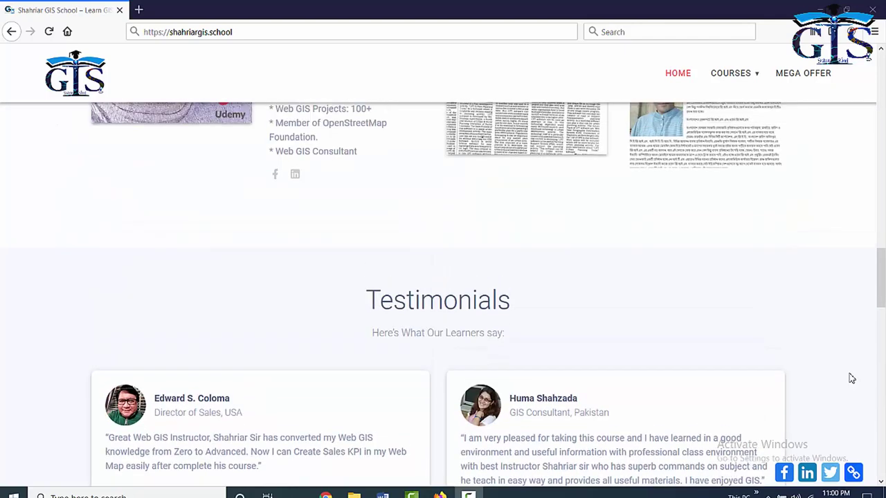
{"action": "scroll", "coordinate": [851, 379], "scroll_direction": "up", "scroll_amount": 1}
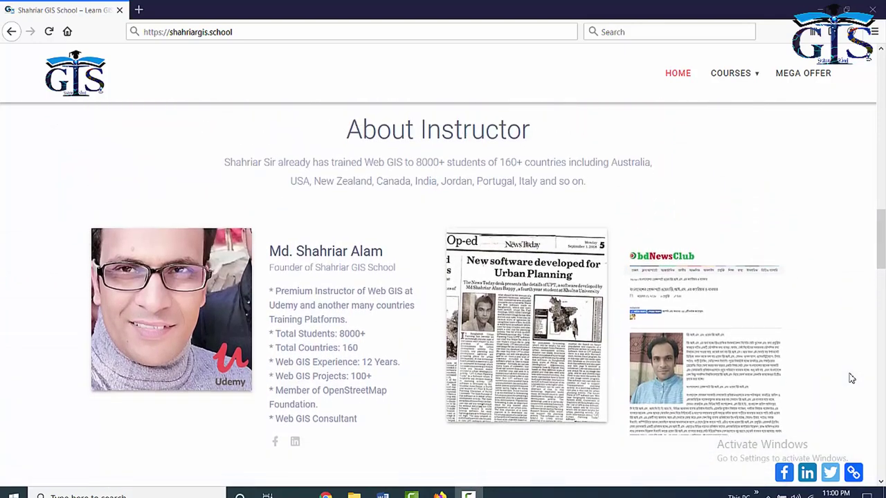
{"action": "left_click", "coordinate": [141, 10]}
{"action": "left_click", "coordinate": [201, 32]}
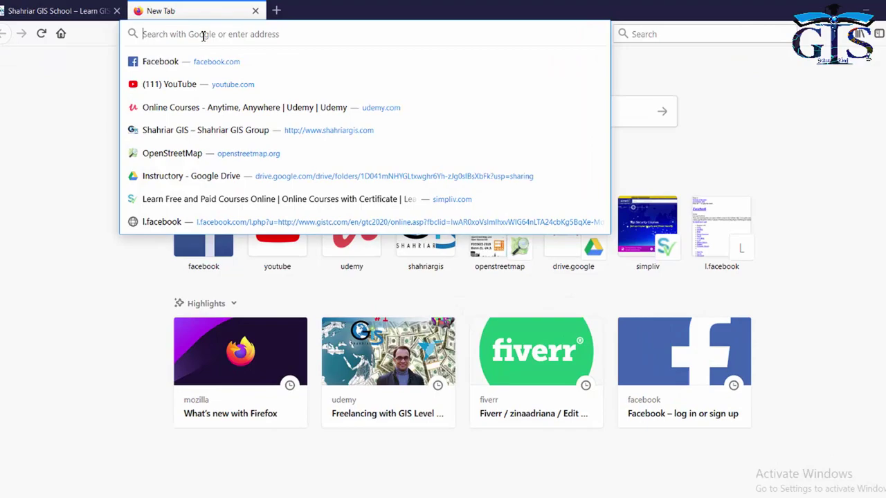
{"action": "type", "text": "www."}
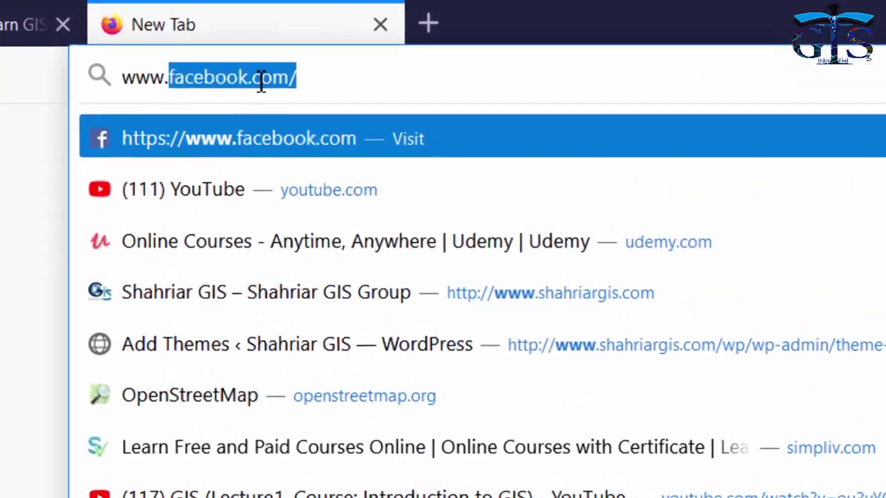
{"action": "type", "text": "su"}
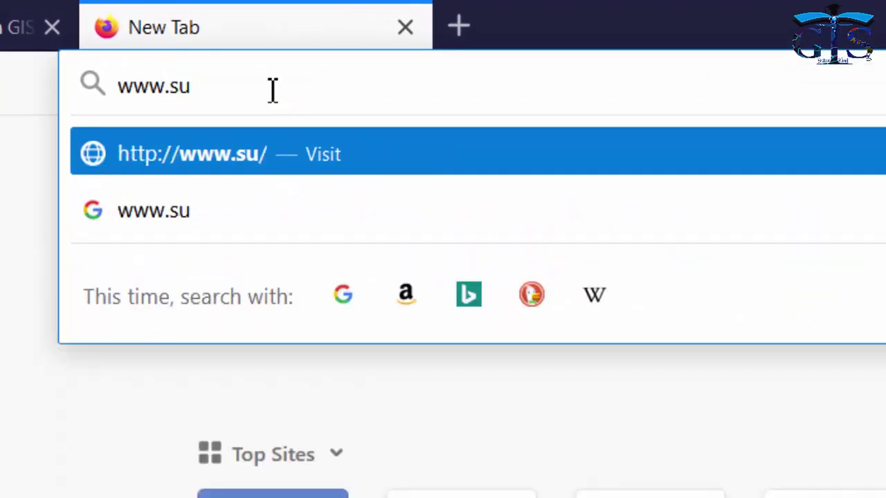
{"action": "type", "text": "perma"}
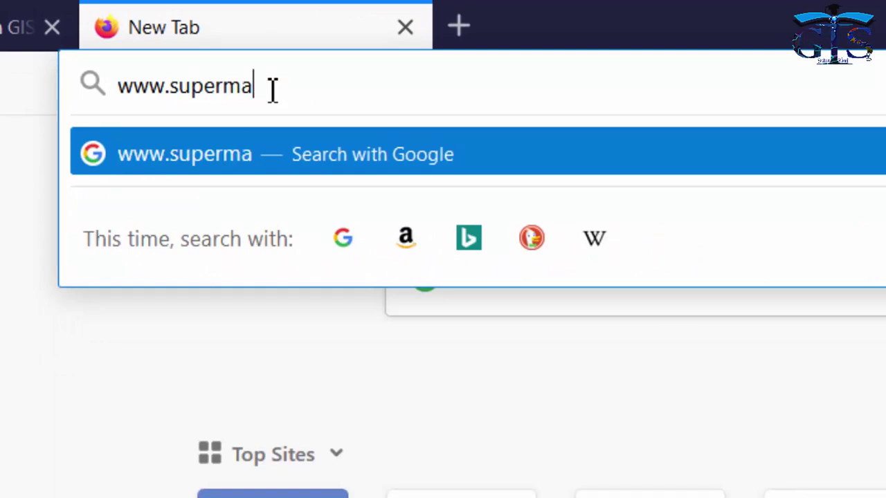
{"action": "type", "text": "p.com"}
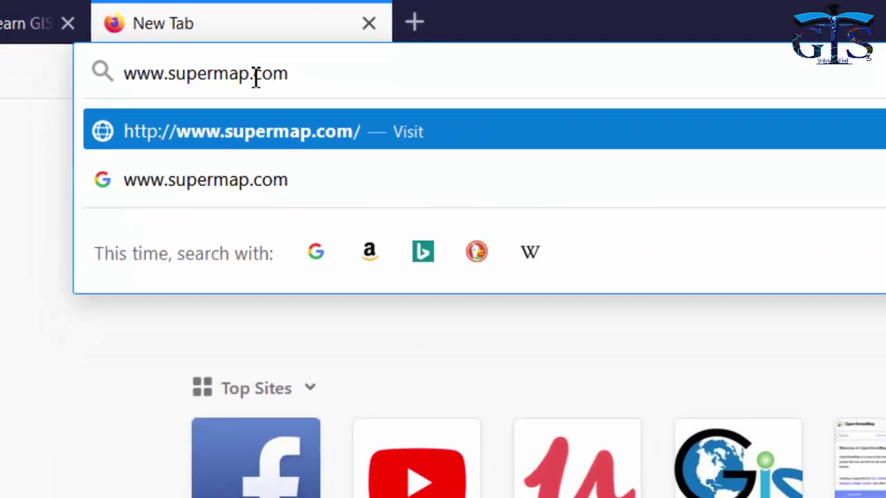
{"action": "key", "text": "Return"}
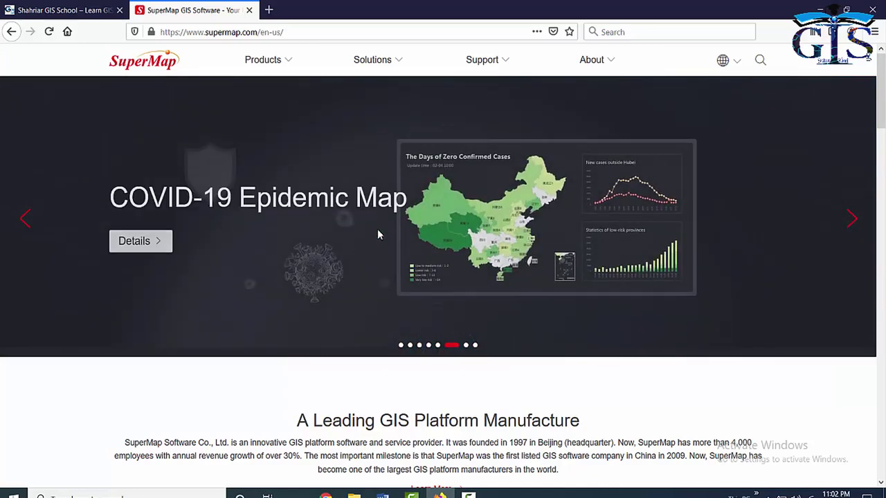
Go to Support > Download & Online Help and scroll to the SuperMap GIS 10i products.
{"action": "mouse_move", "coordinate": [505, 64]}
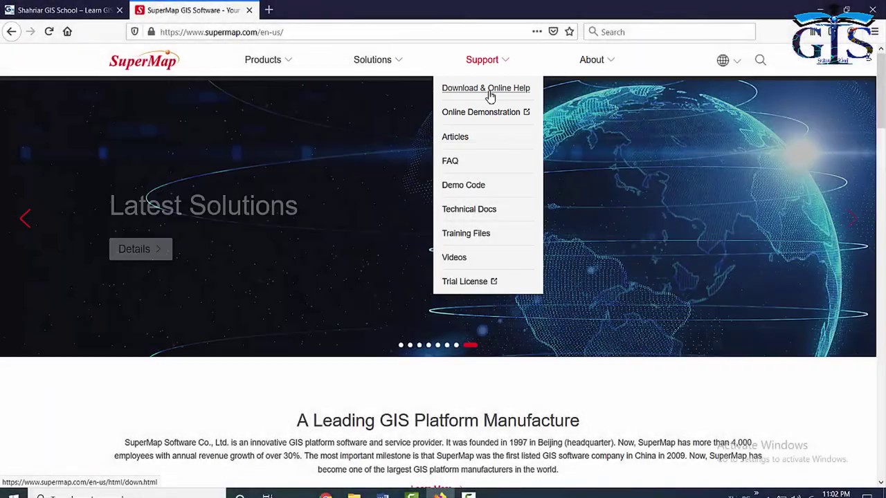
{"action": "left_click", "coordinate": [489, 95]}
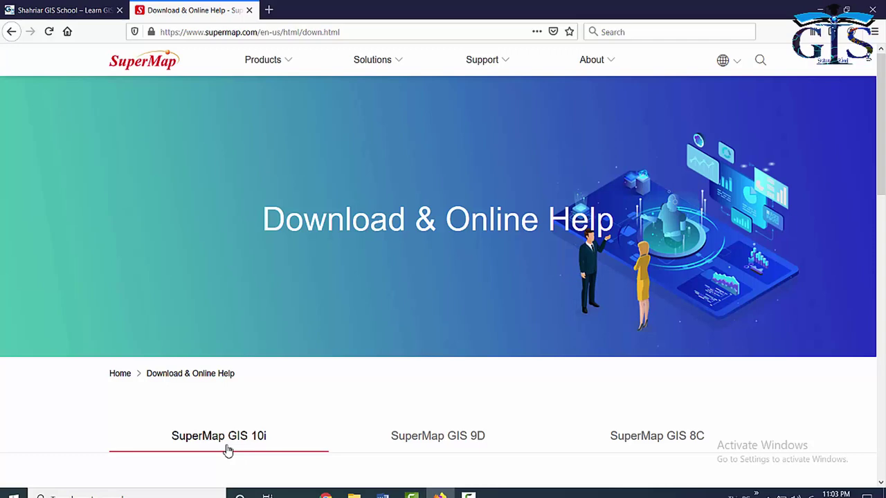
{"action": "scroll", "coordinate": [228, 450], "scroll_direction": "down", "scroll_amount": 3}
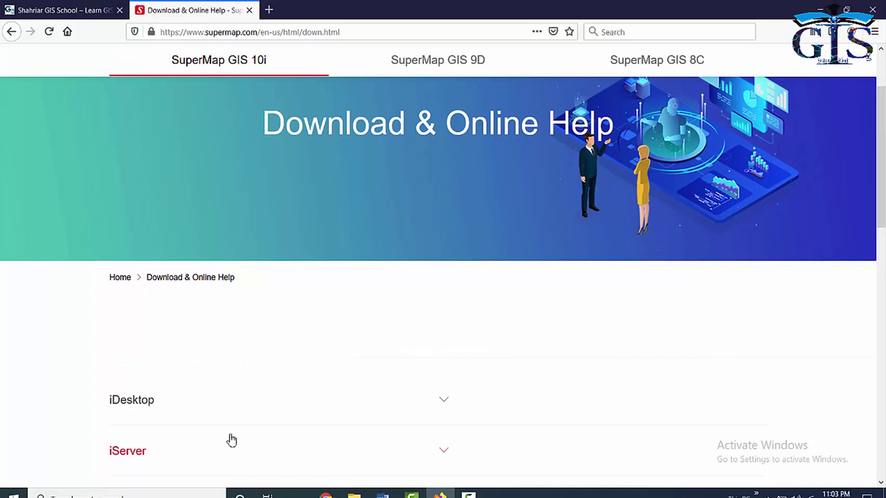
{"action": "scroll", "coordinate": [236, 420], "scroll_direction": "down", "scroll_amount": 2}
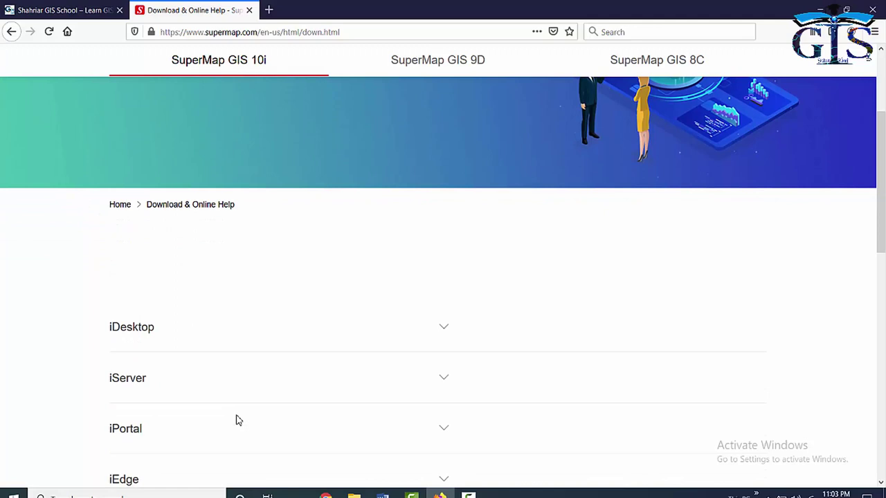
Expand iDesktop's 10i SP1 downloads and pick out the SuperMap iDesktop win64 row.
{"action": "left_click", "coordinate": [443, 330]}
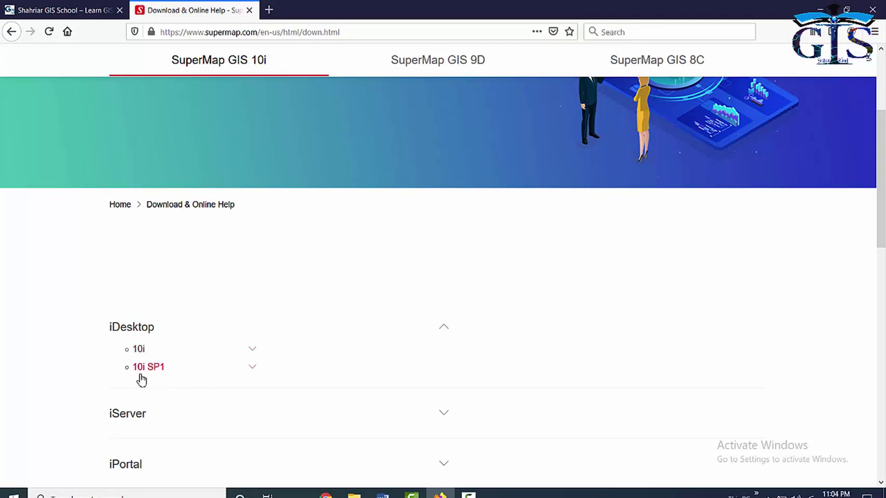
{"action": "left_click", "coordinate": [253, 368]}
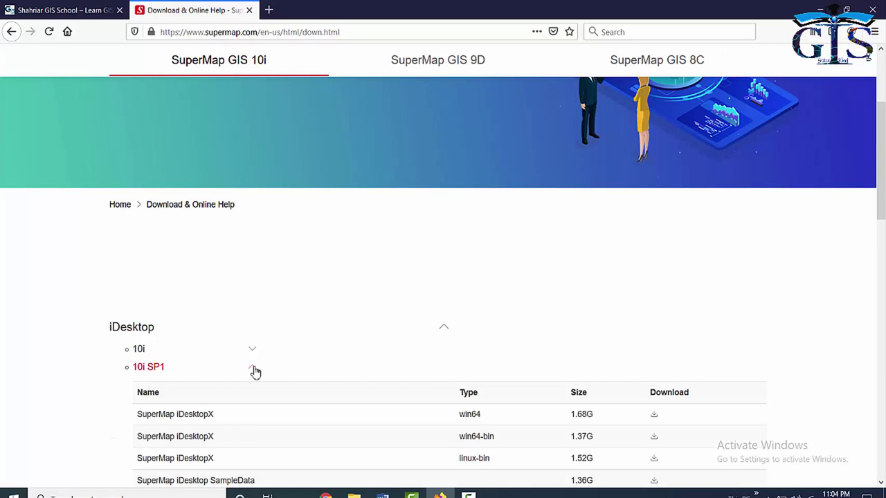
{"action": "scroll", "coordinate": [238, 361], "scroll_direction": "down", "scroll_amount": 2}
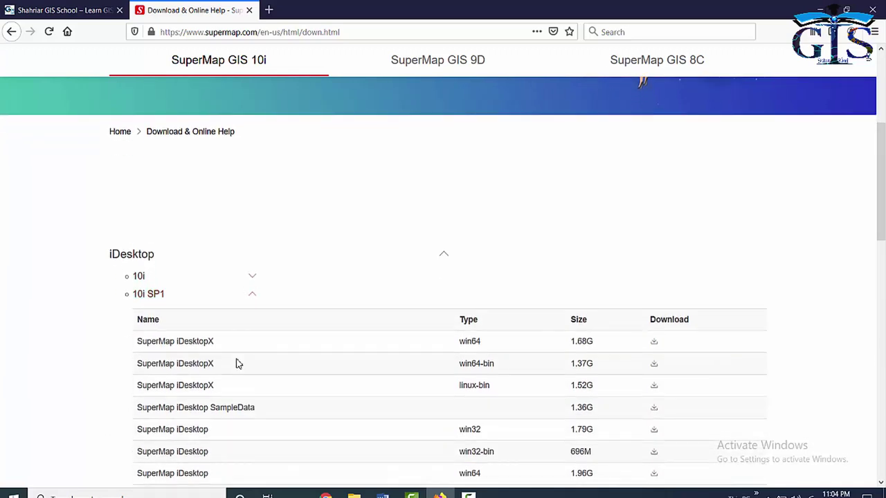
{"action": "scroll", "coordinate": [237, 364], "scroll_direction": "down", "scroll_amount": 2}
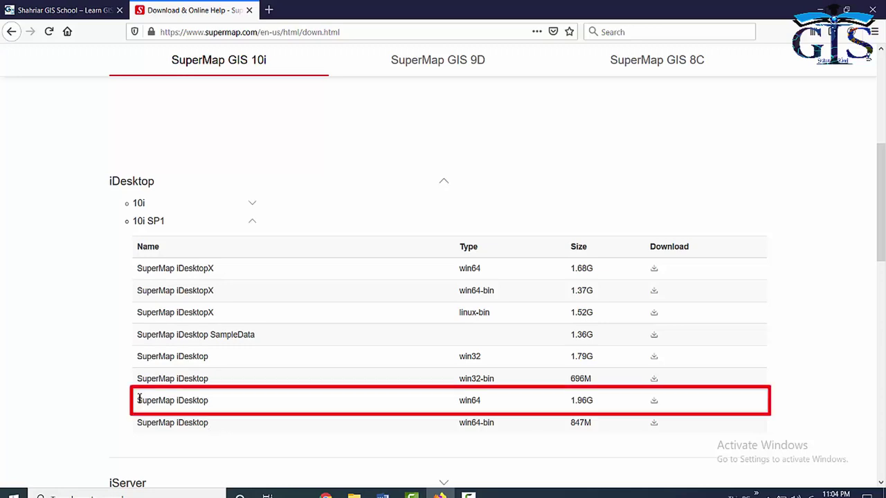
{"action": "left_click_drag", "start_coordinate": [139, 399], "coordinate": [212, 407]}
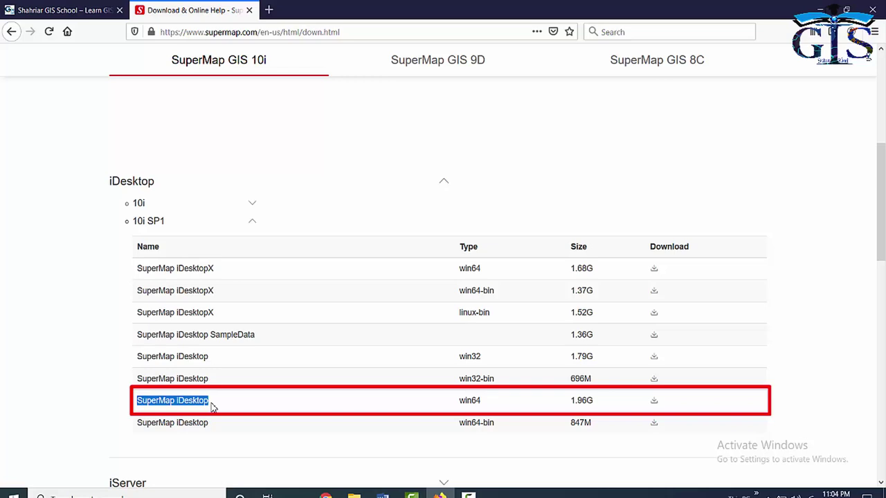
{"action": "left_click", "coordinate": [144, 358]}
{"action": "left_click_drag", "start_coordinate": [144, 357], "coordinate": [211, 365]}
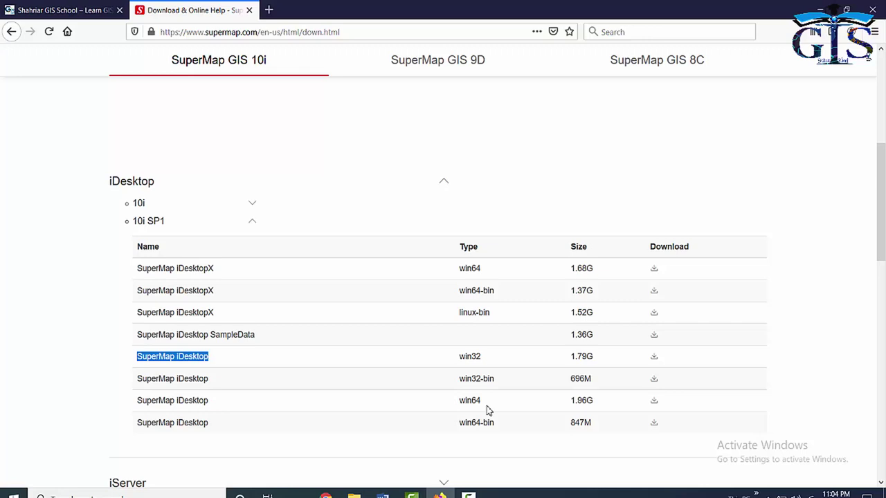
{"action": "left_click_drag", "start_coordinate": [215, 408], "coordinate": [134, 407]}
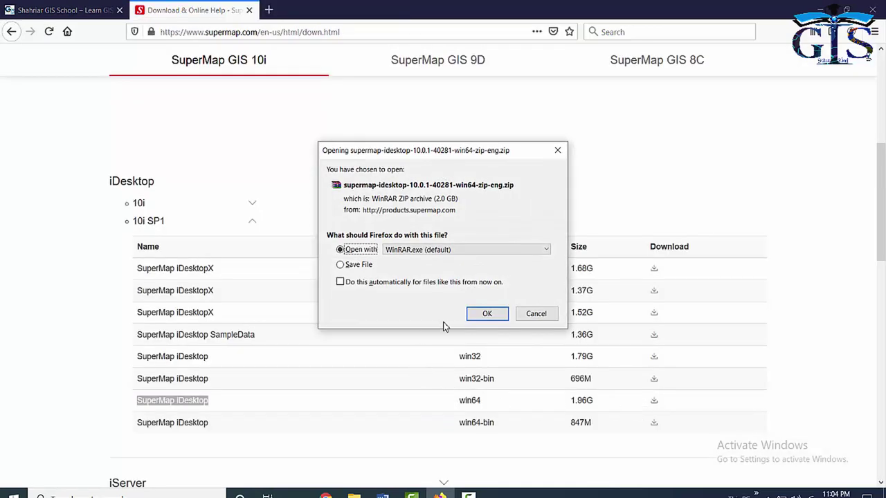
Accept opening the zip with WinRAR and follow the 2.0 GB download to completion.
{"action": "left_click", "coordinate": [487, 314]}
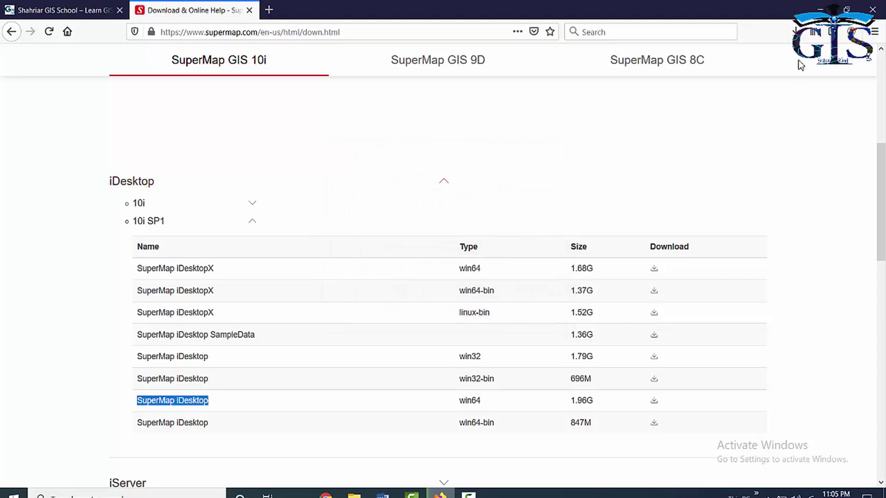
{"action": "left_click", "coordinate": [797, 34]}
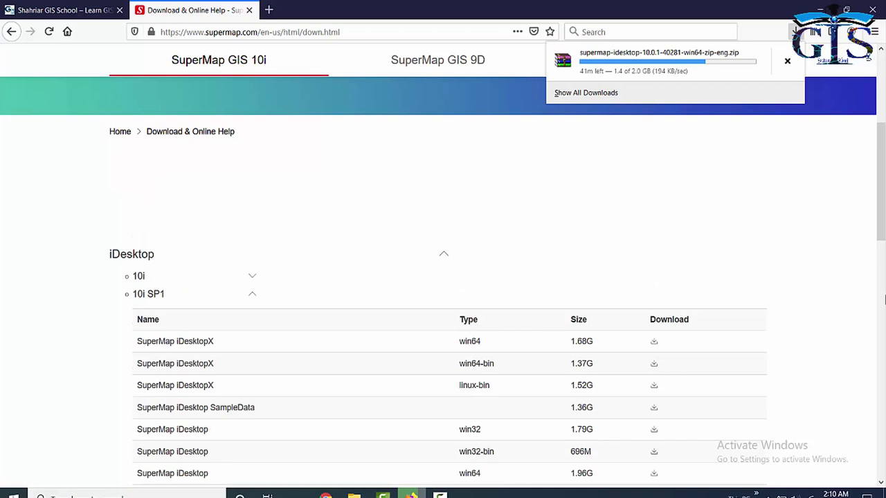
{"action": "scroll", "coordinate": [884, 259], "scroll_direction": "up", "scroll_amount": 5}
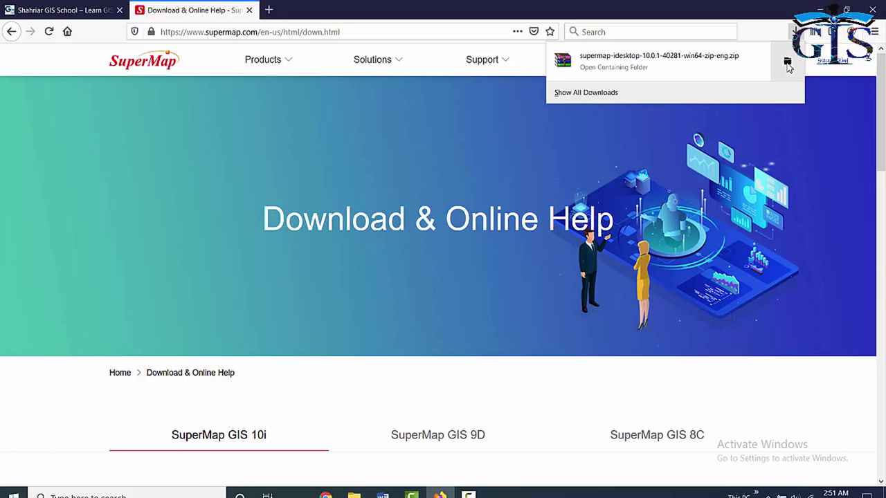
Open the finished zip in WinRAR, dismiss the registration nag, and extract to the suggested folder.
{"action": "left_click", "coordinate": [787, 63]}
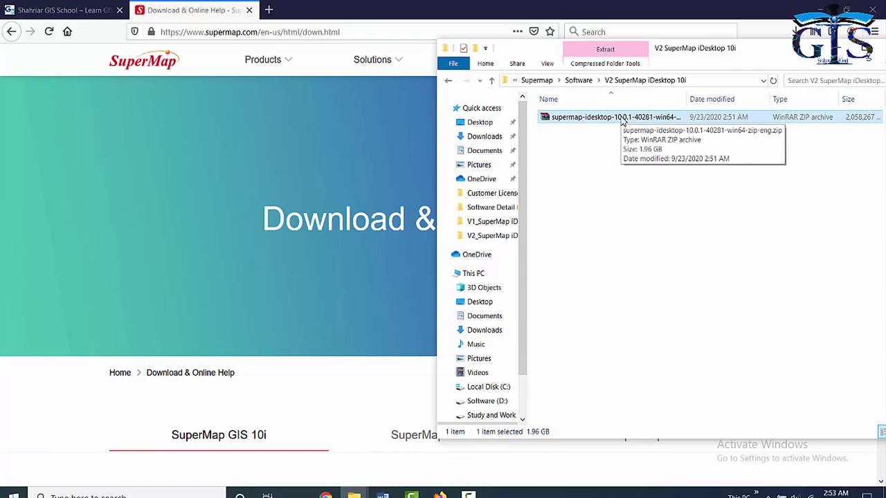
{"action": "double_click", "coordinate": [622, 119]}
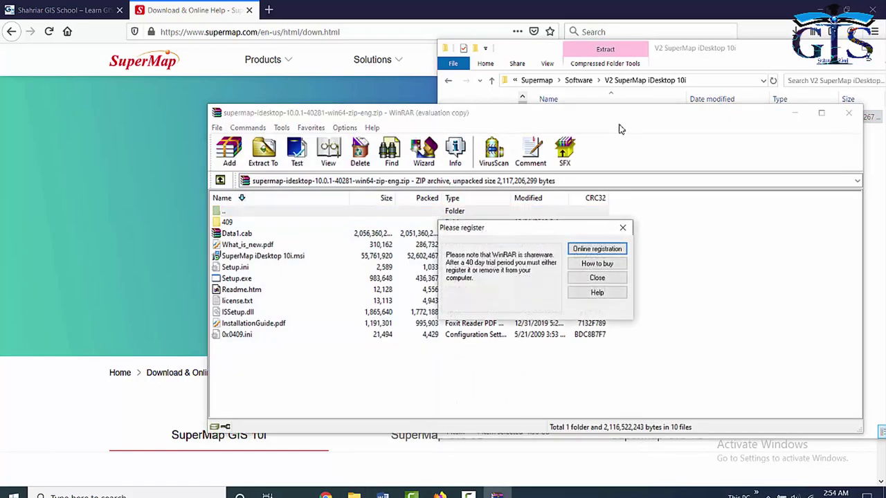
{"action": "left_click", "coordinate": [595, 280]}
{"action": "left_click", "coordinate": [265, 154]}
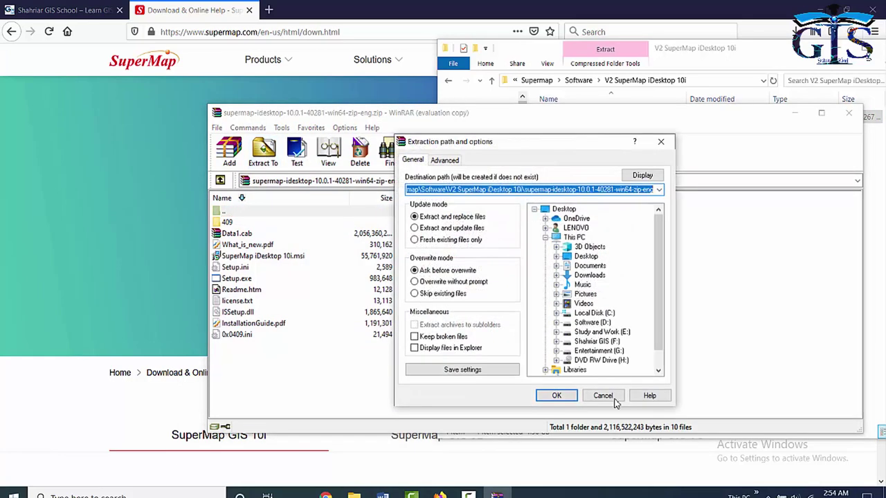
{"action": "left_click", "coordinate": [557, 395]}
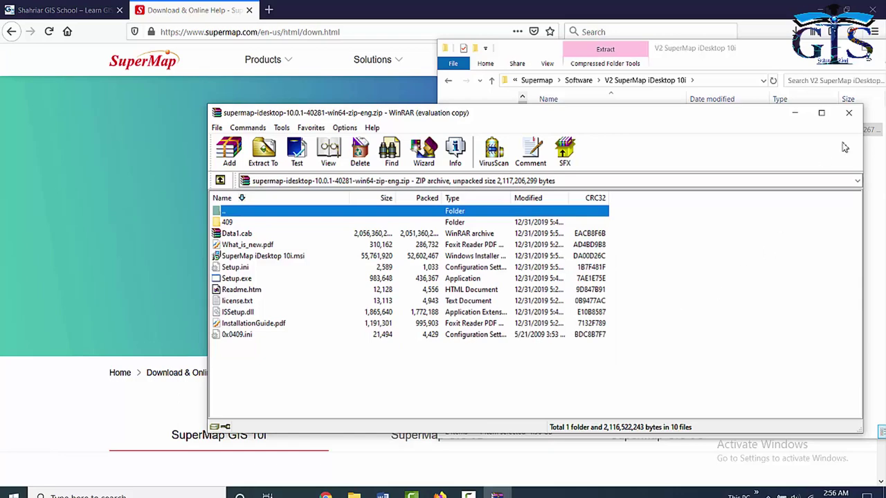
Close WinRAR and open 'SuperMap iDesktop 10i Software Download Link.txt' from Lecture Materials.
{"action": "left_click", "coordinate": [848, 112]}
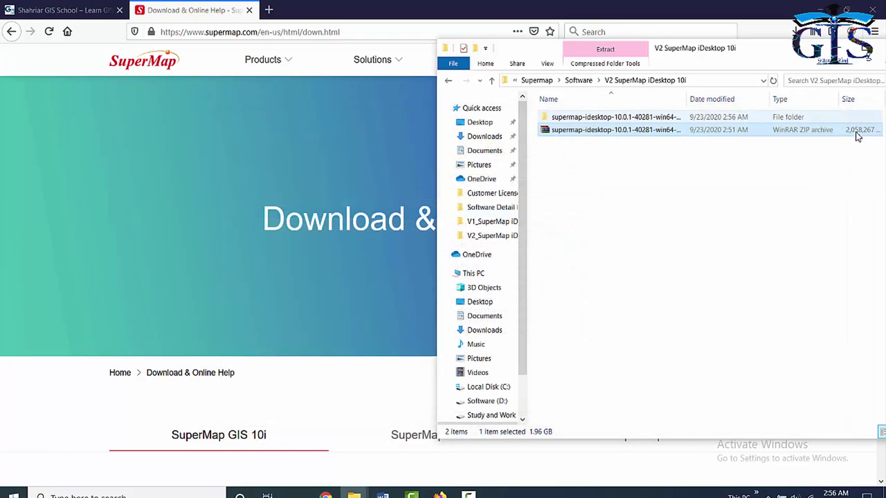
{"action": "left_click", "coordinate": [645, 116]}
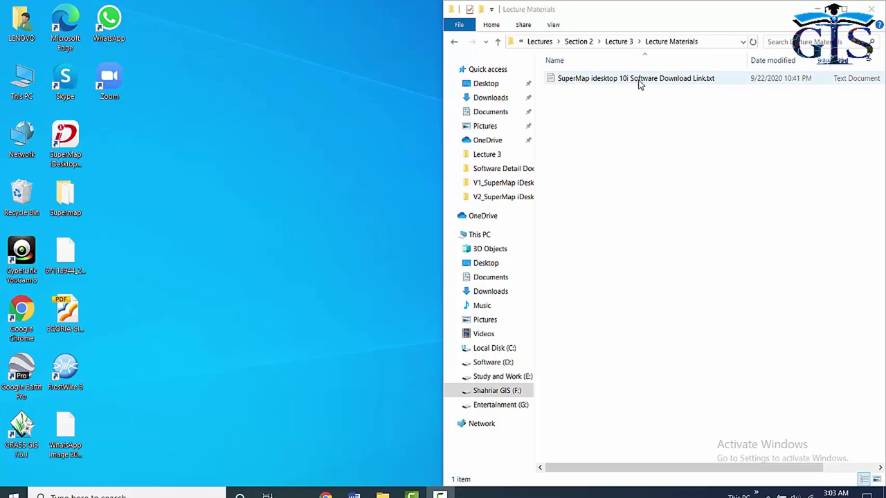
{"action": "double_click", "coordinate": [638, 82]}
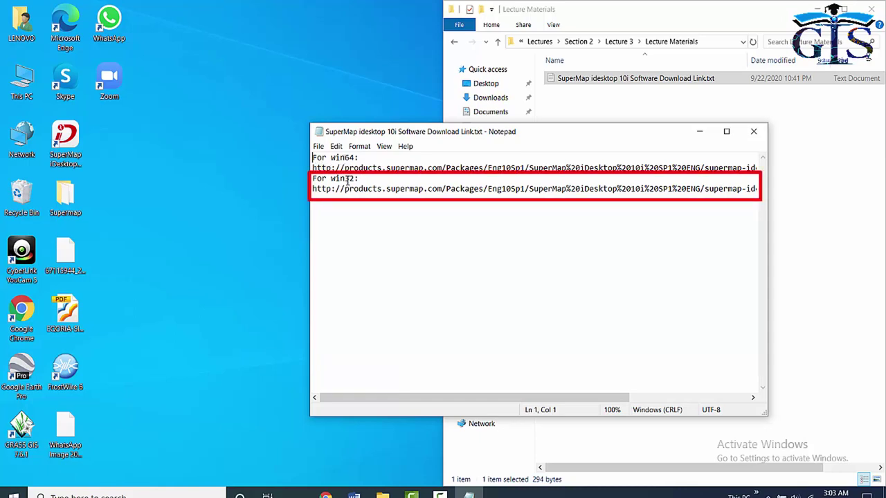
Copy the win64 download URL from Notepad and search Windows for 'mozila' to find Firefox.
{"action": "double_click", "coordinate": [348, 178]}
{"action": "left_click", "coordinate": [476, 215]}
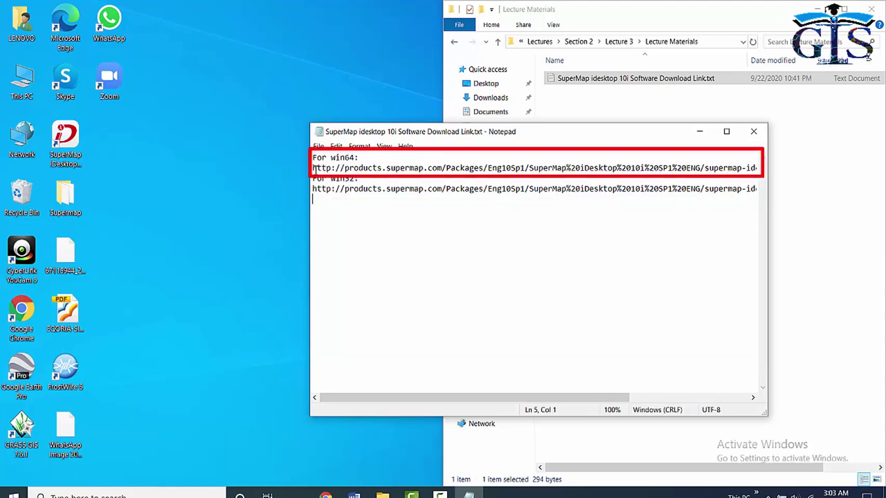
{"action": "left_click_drag", "start_coordinate": [312, 168], "coordinate": [761, 169]}
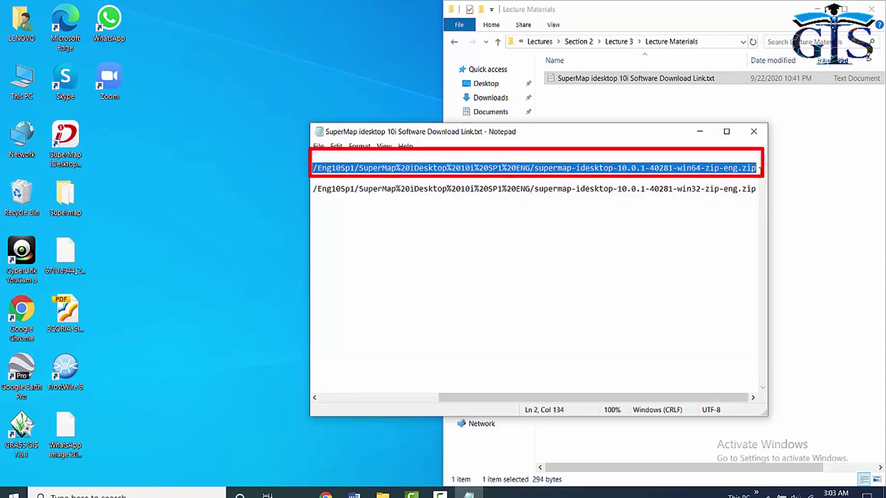
{"action": "right_click", "coordinate": [663, 168]}
{"action": "left_click", "coordinate": [692, 202]}
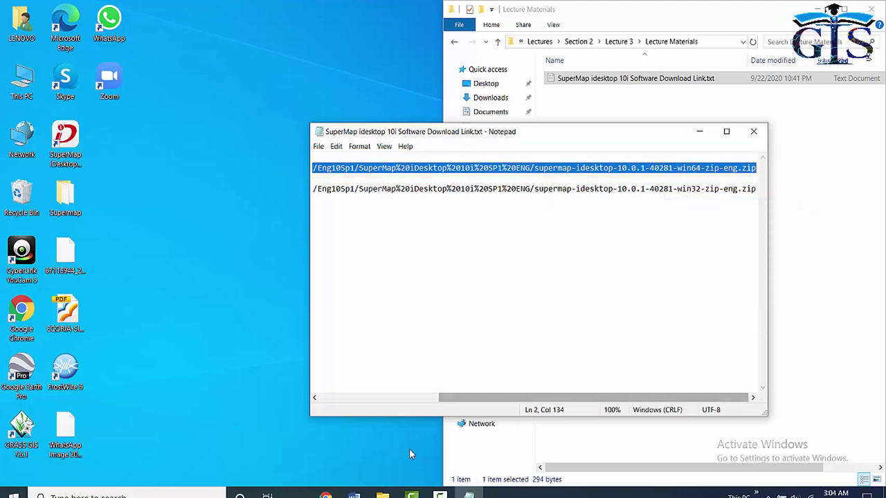
{"action": "left_click", "coordinate": [132, 495]}
{"action": "type", "text": "mozila"}
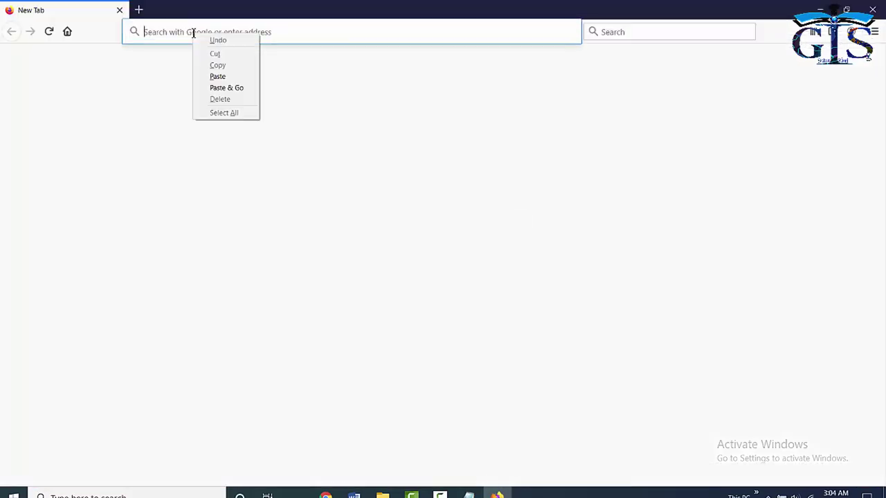
Paste the win64 link into Firefox, save the zip to disk, then cancel and retry the download.
{"action": "left_click", "coordinate": [230, 77]}
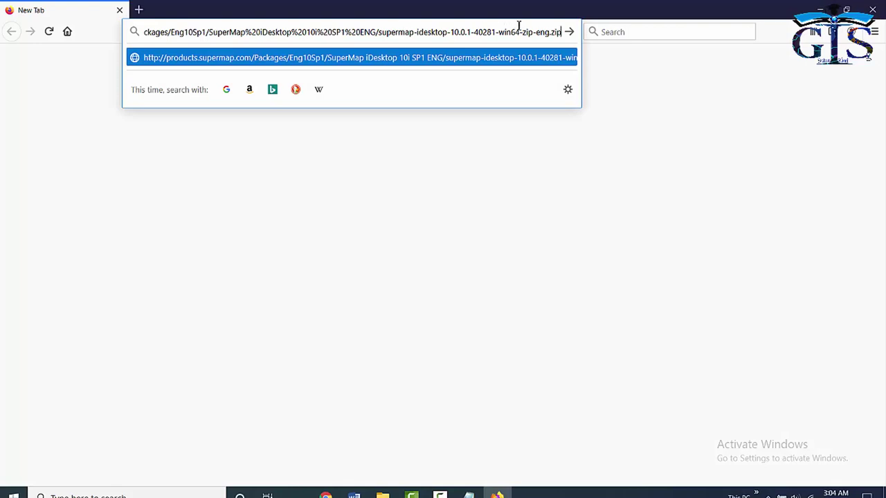
{"action": "key", "text": "Return"}
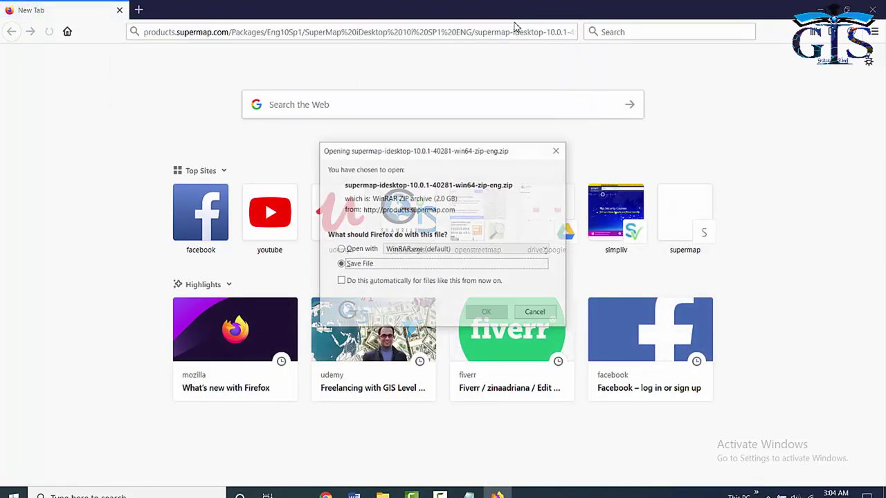
{"action": "left_click", "coordinate": [492, 319]}
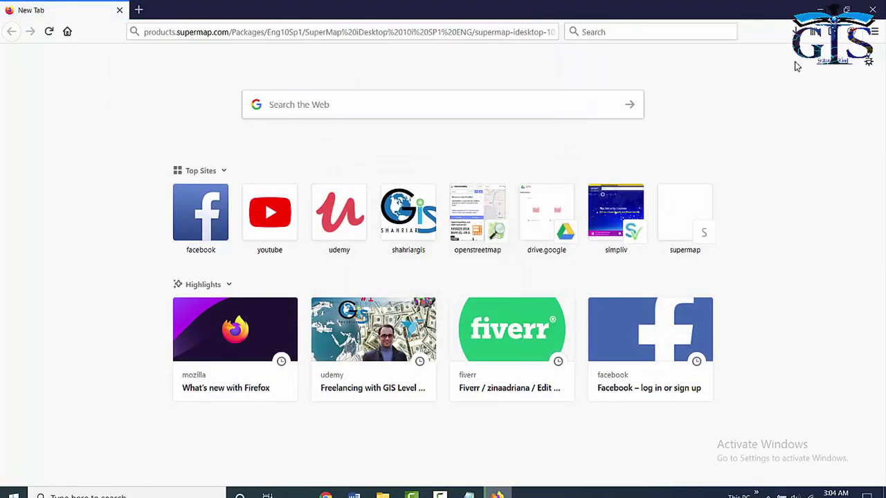
{"action": "left_click", "coordinate": [797, 41]}
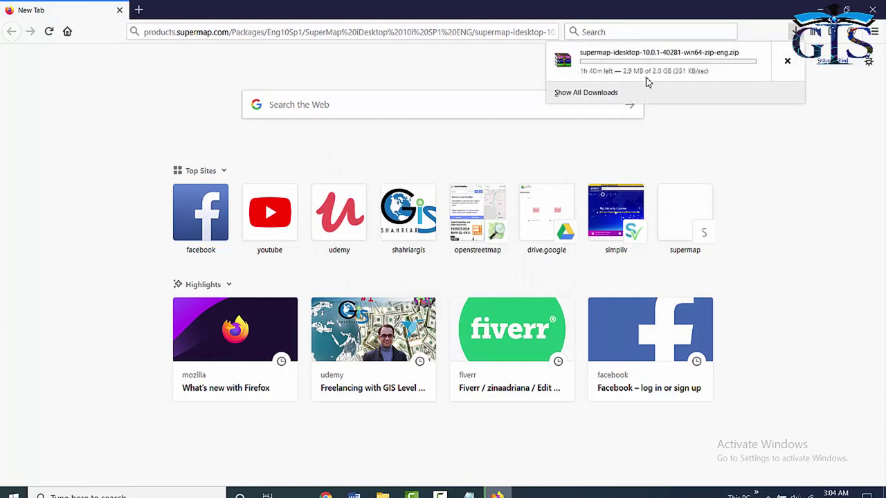
{"action": "left_click", "coordinate": [787, 64]}
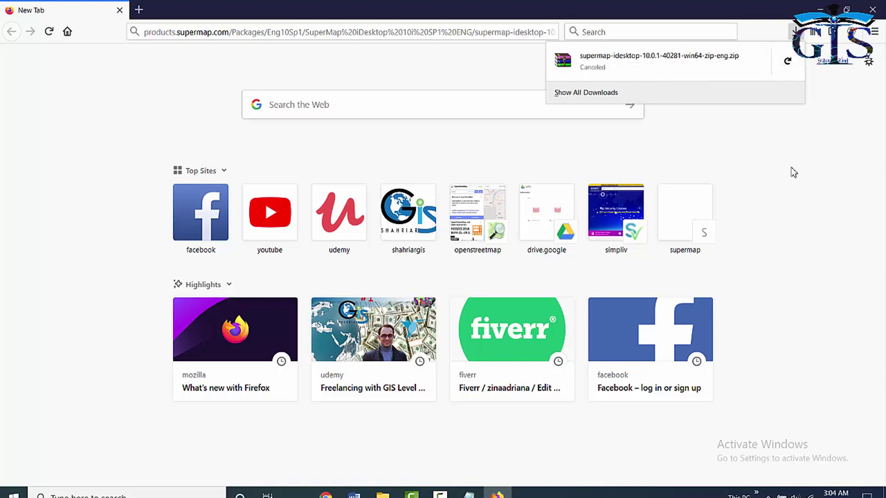
{"action": "left_click", "coordinate": [787, 61]}
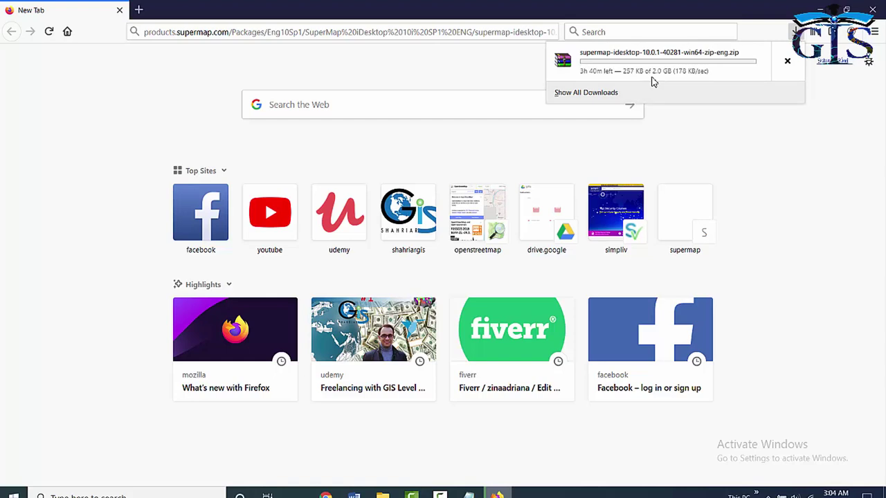